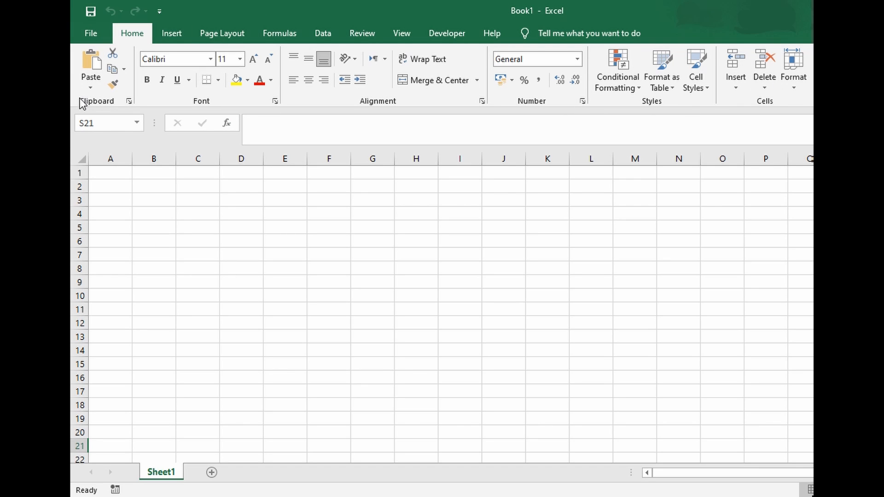
# Open the Excel options for customizing the Quick Access Toolbar.
pyautogui.click(88, 32)
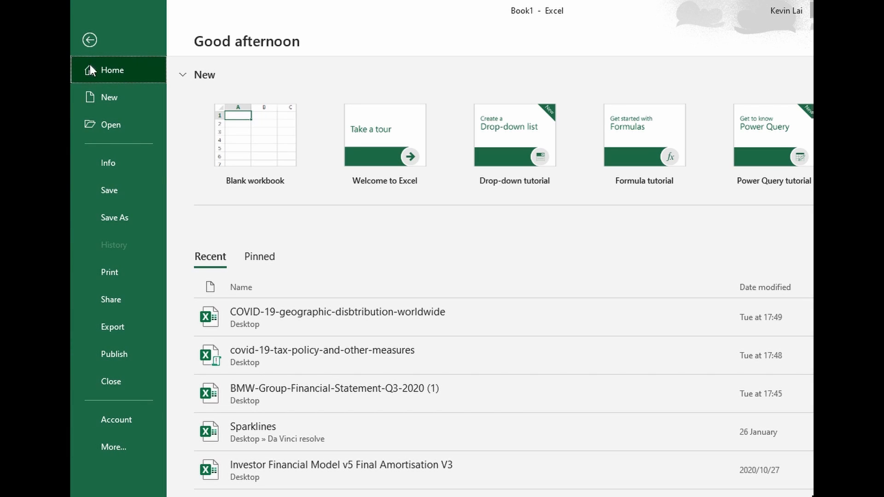
pyautogui.click(119, 448)
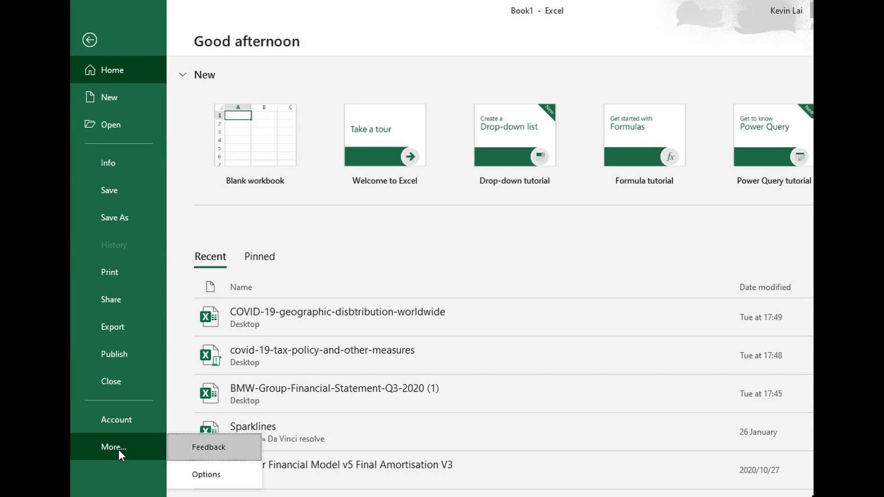
pyautogui.click(188, 474)
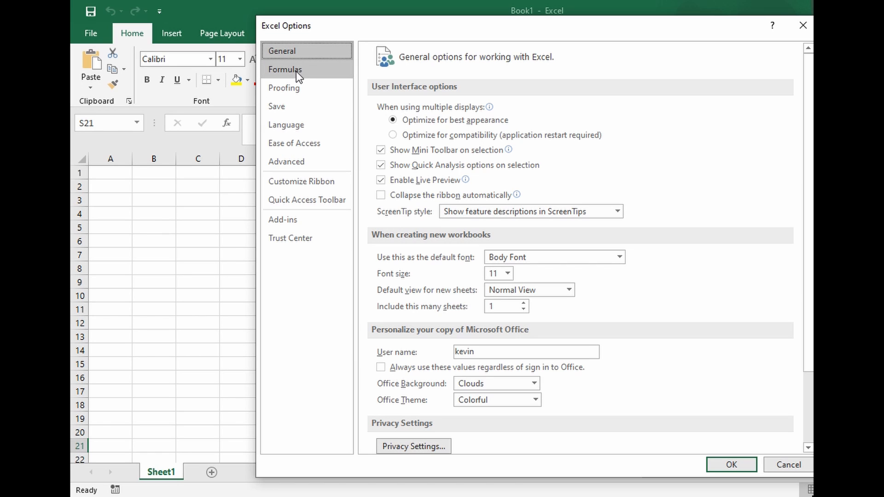
pyautogui.click(308, 200)
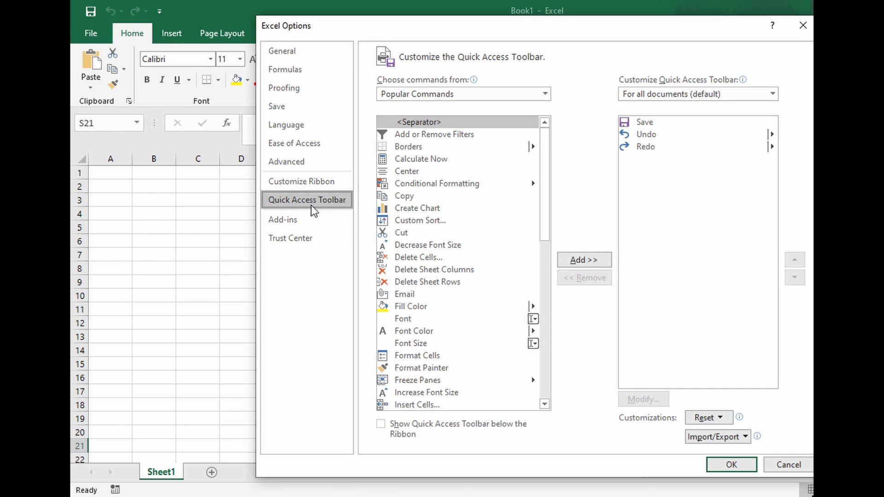
# Look at the ribbon customization settings and the command categories offered for the Quick Access Toolbar.
pyautogui.moveTo(496, 30); pyautogui.dragTo(631, 26)
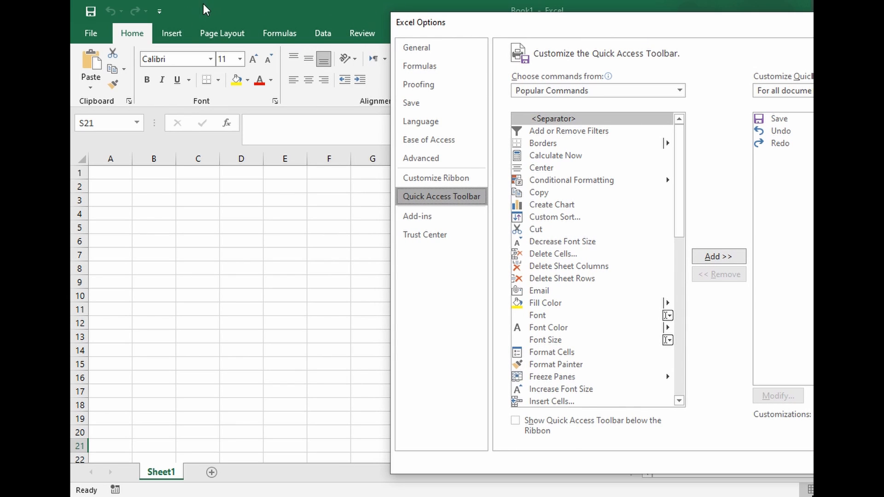
pyautogui.click(460, 184)
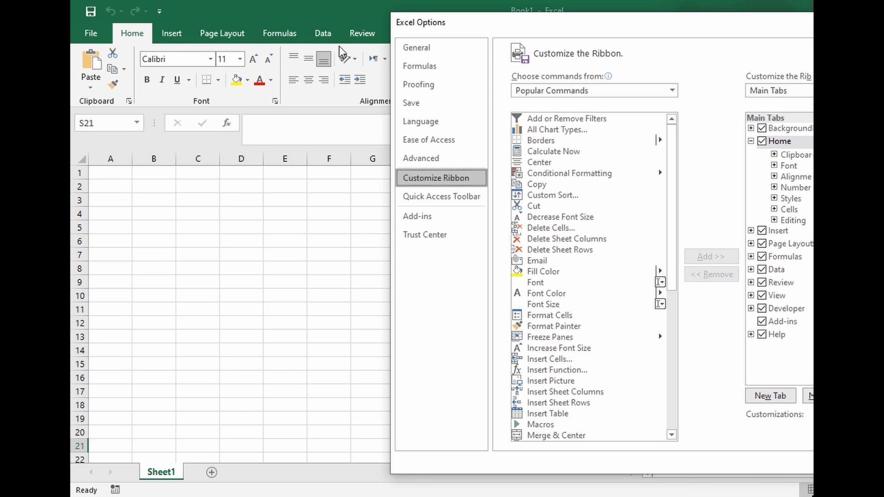
pyautogui.click(442, 200)
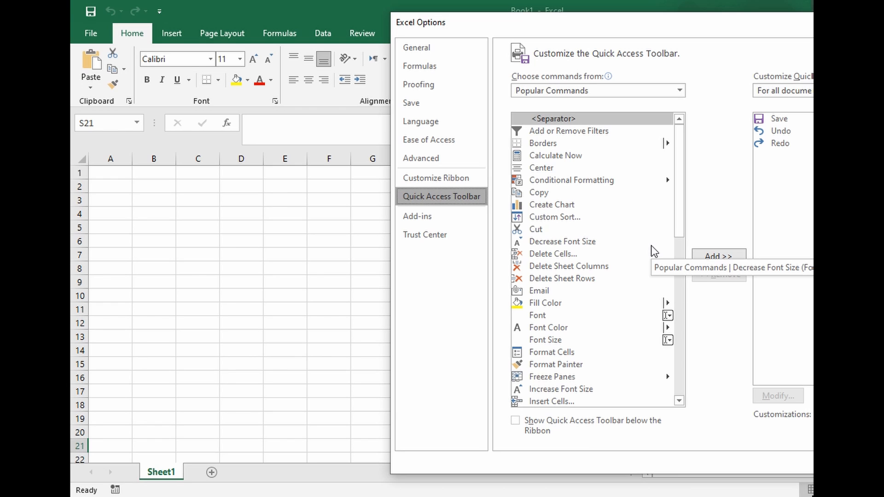
pyautogui.moveTo(613, 30); pyautogui.dragTo(405, 32)
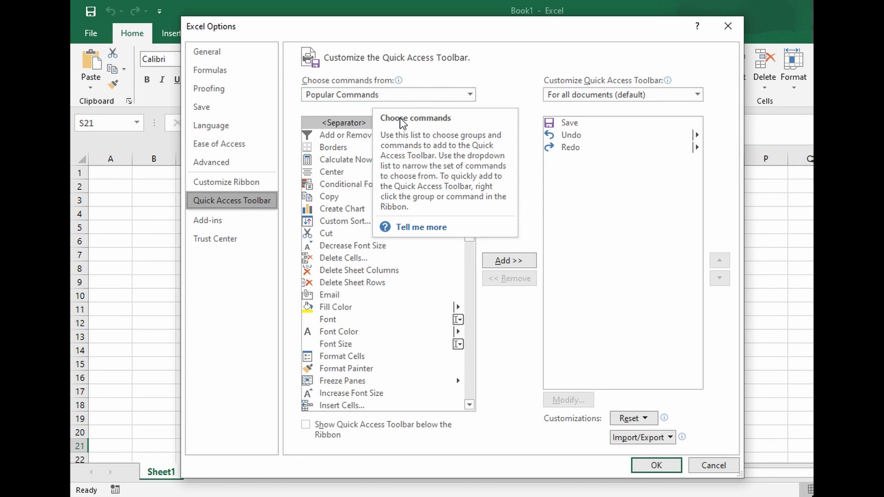
pyautogui.click(407, 96)
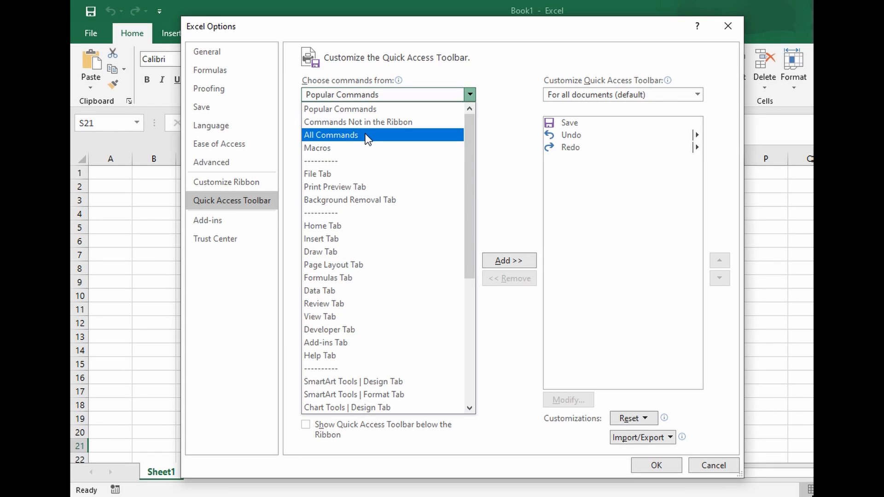
pyautogui.click(393, 84)
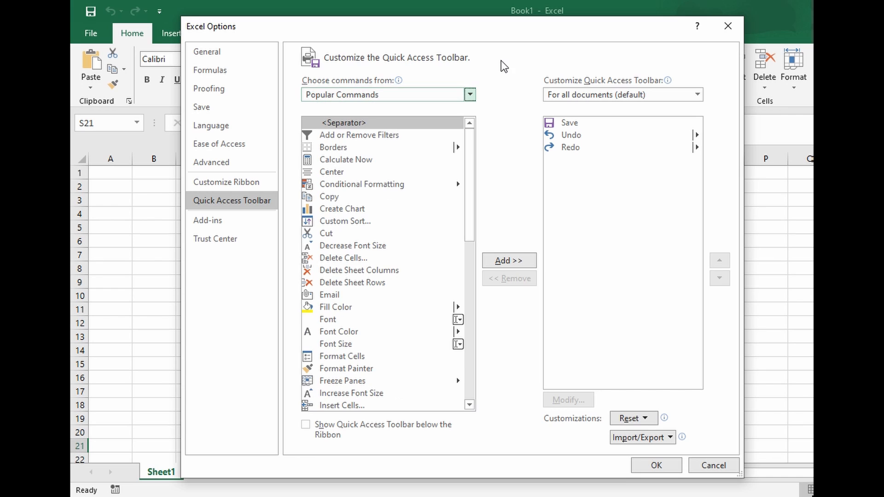
# Add the Add or Remove Filters and Fill Color commands to the Quick Access Toolbar list.
pyautogui.click(371, 136)
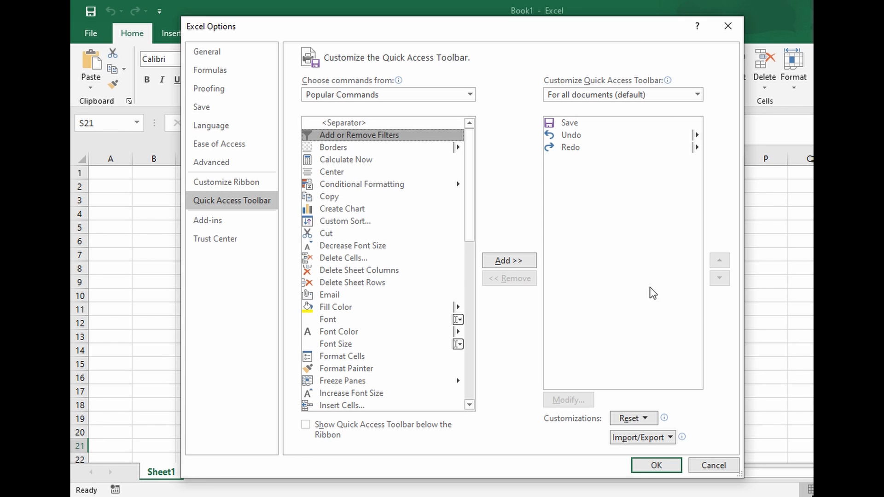
pyautogui.moveTo(566, 34); pyautogui.dragTo(731, 34)
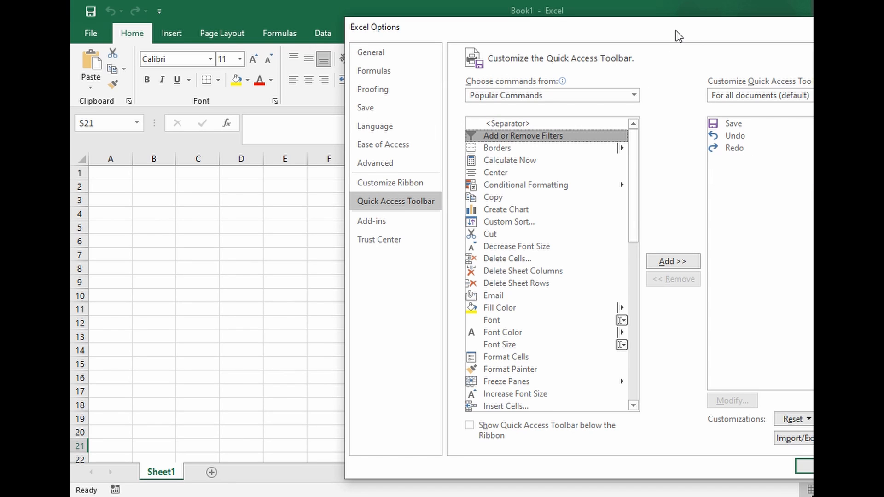
pyautogui.moveTo(677, 33); pyautogui.dragTo(578, 36)
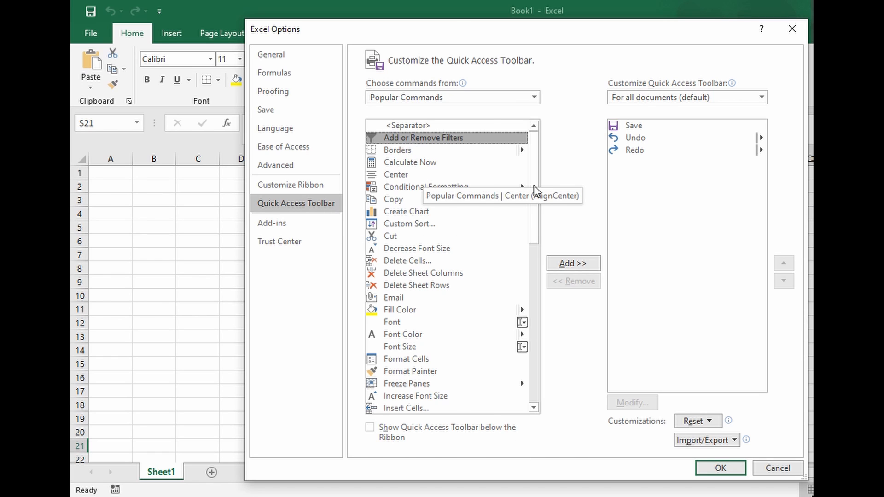
pyautogui.click(582, 265)
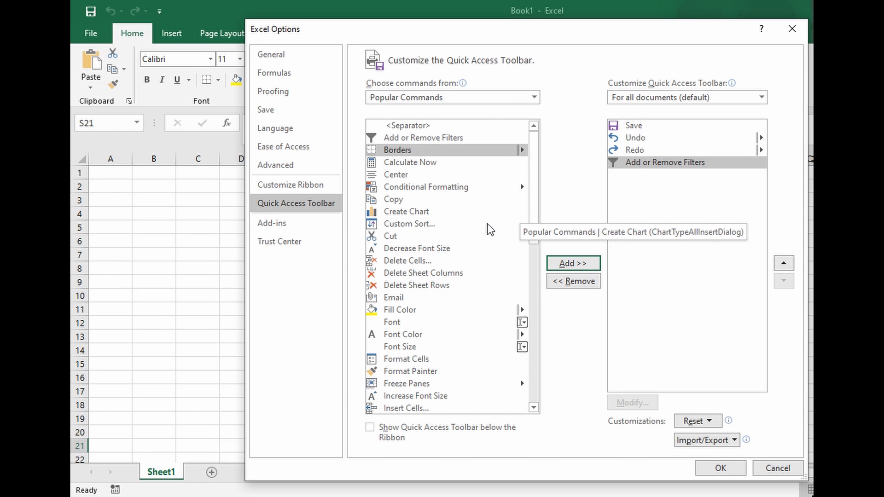
pyautogui.click(417, 313)
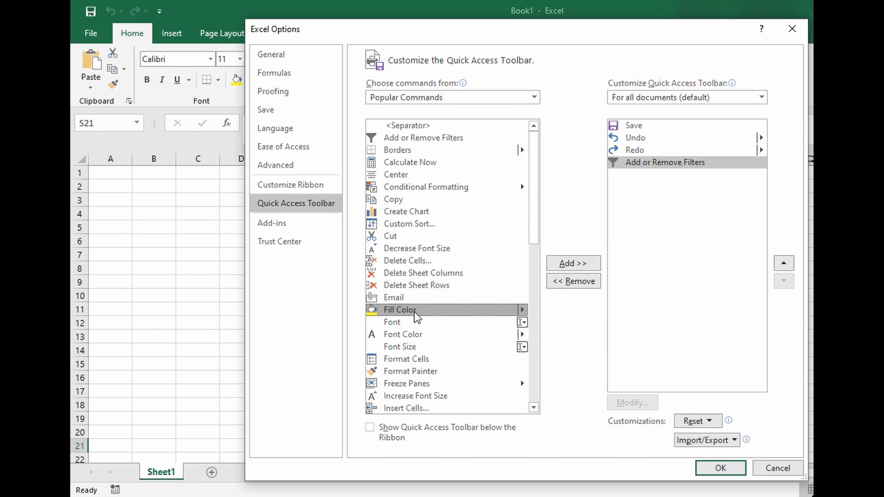
pyautogui.click(579, 263)
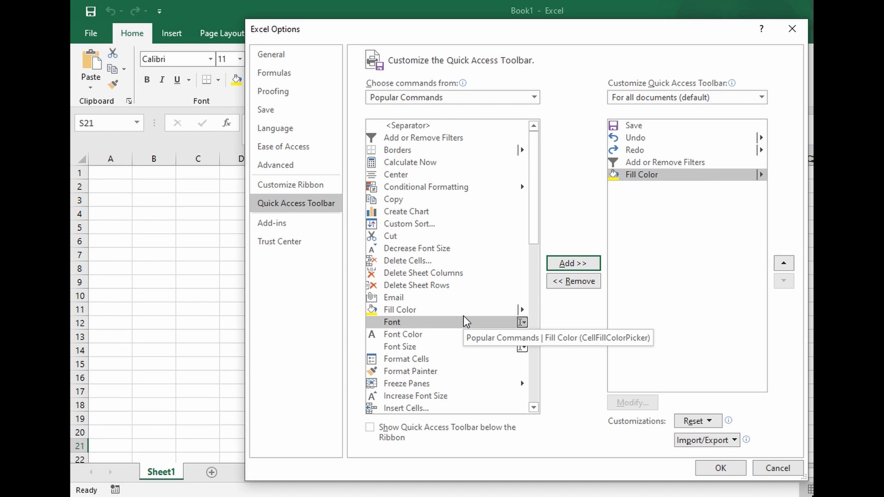
# Add the Paste Special command from Popular Commands to the Quick Access Toolbar list.
pyautogui.scroll(-1, 464, 320)
pyautogui.scroll(-1, 449, 315)
pyautogui.scroll(-2, 449, 315)
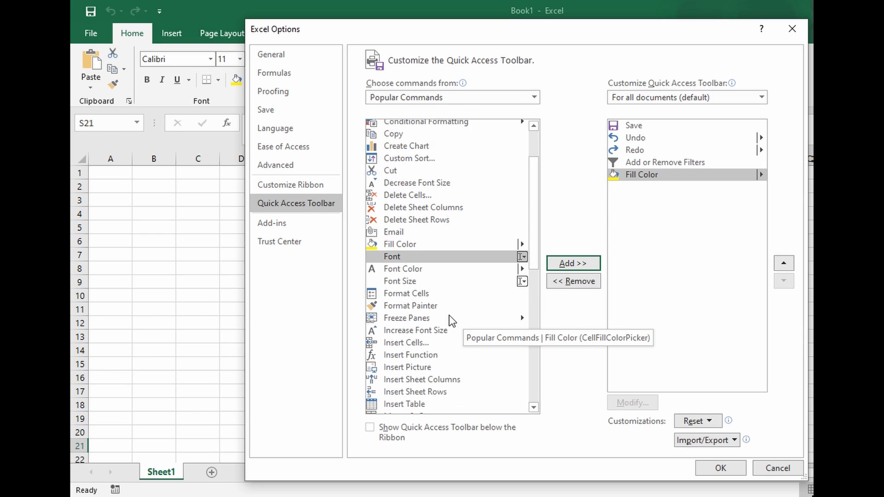
pyautogui.scroll(-3, 449, 315)
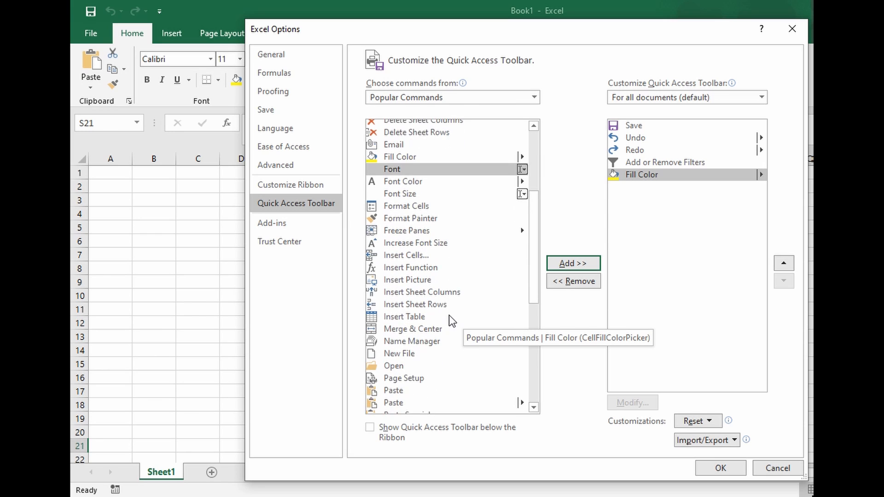
pyautogui.scroll(-2, 449, 315)
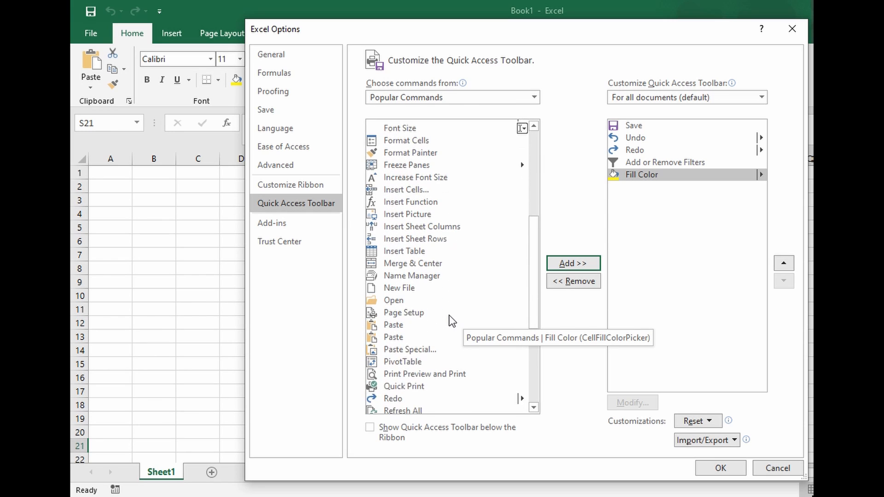
pyautogui.click(448, 340)
pyautogui.click(571, 264)
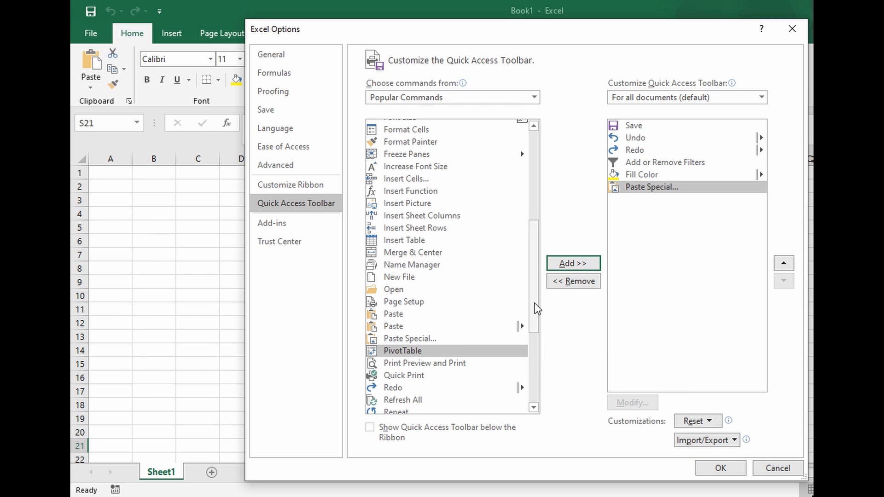
# Add the Sum command from Popular Commands to the Quick Access Toolbar list.
pyautogui.scroll(-4, 447, 316)
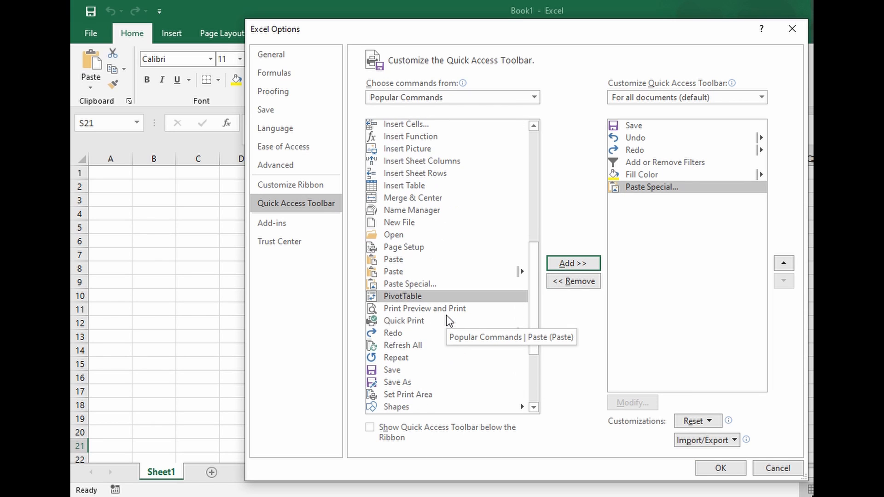
pyautogui.scroll(-2, 445, 315)
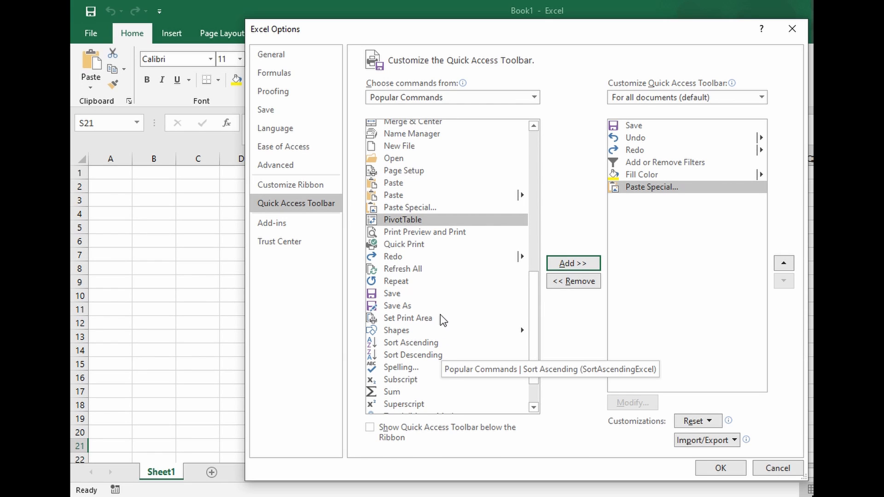
pyautogui.scroll(-2, 440, 314)
pyautogui.click(442, 358)
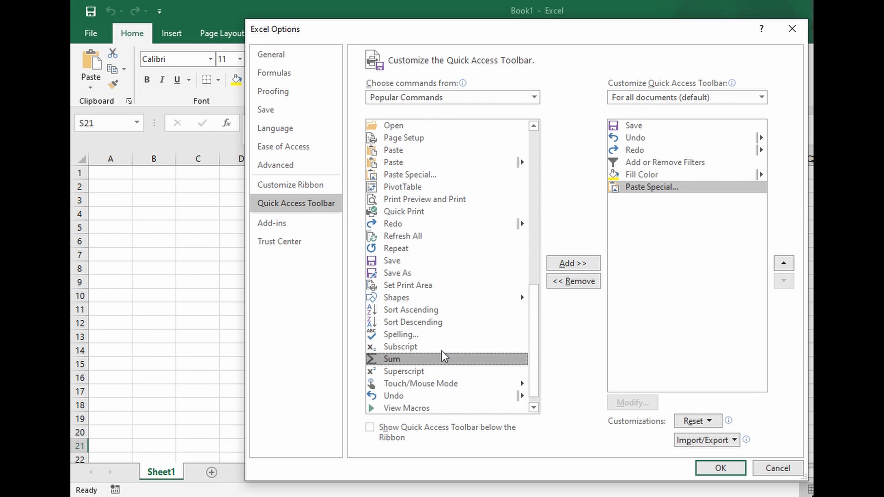
pyautogui.click(588, 267)
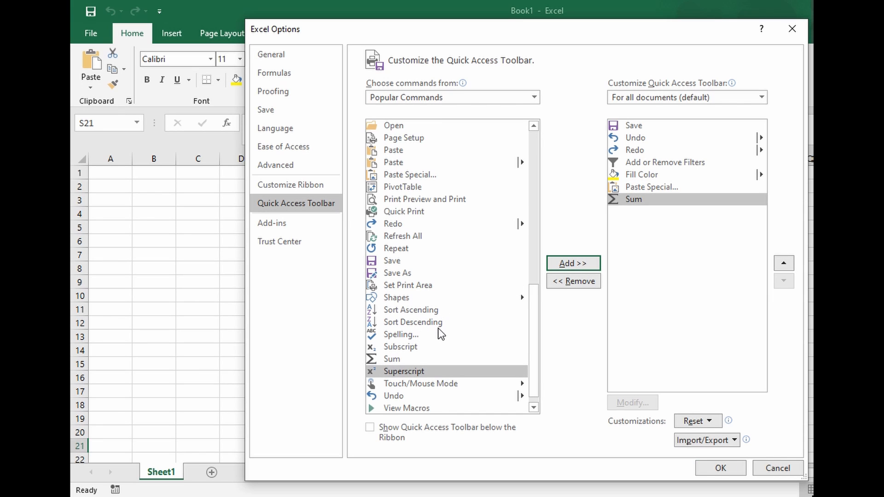
# Browse the commands offered under Popular Commands, Home Tab and Help Tab.
pyautogui.scroll(-1, 438, 332)
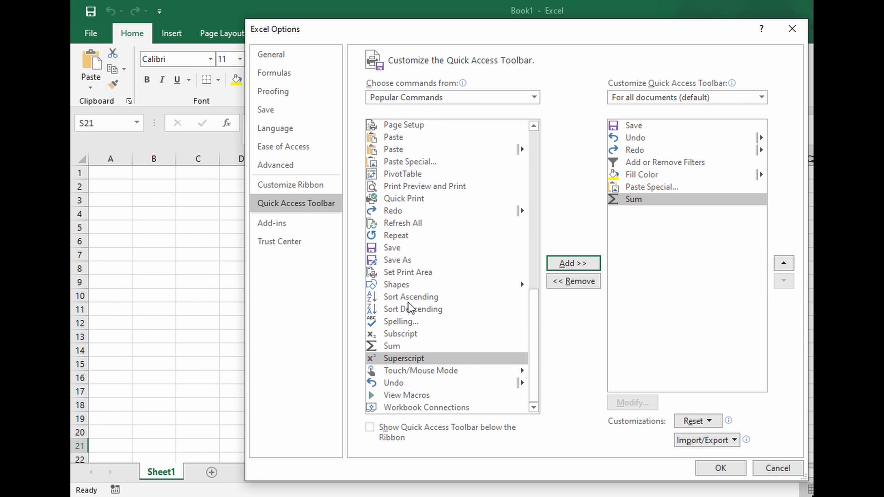
pyautogui.scroll(4, 417, 292)
pyautogui.scroll(6, 424, 289)
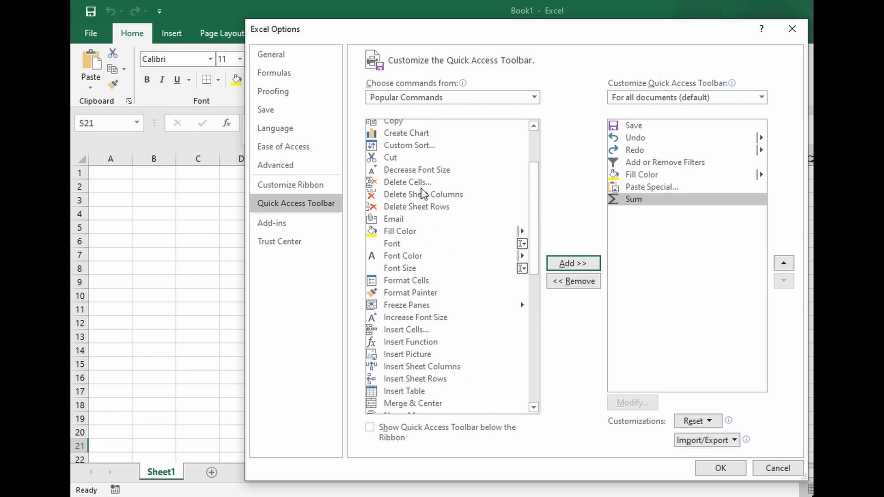
pyautogui.click(443, 95)
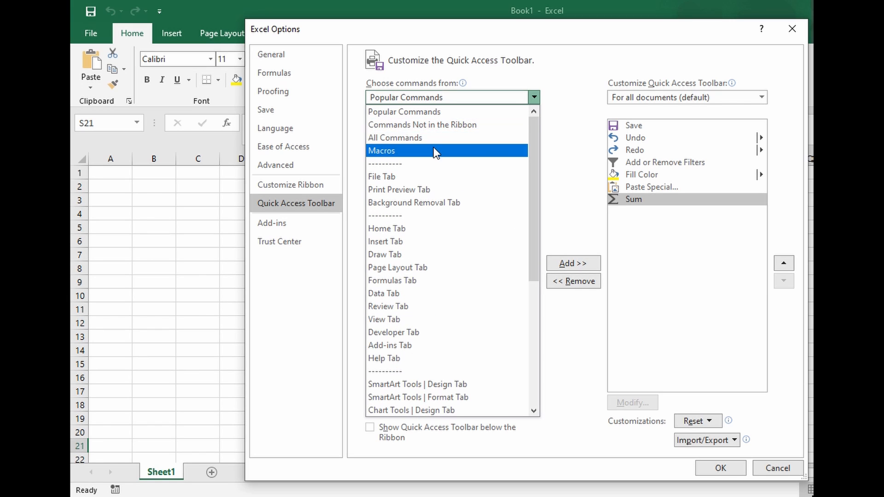
pyautogui.click(431, 97)
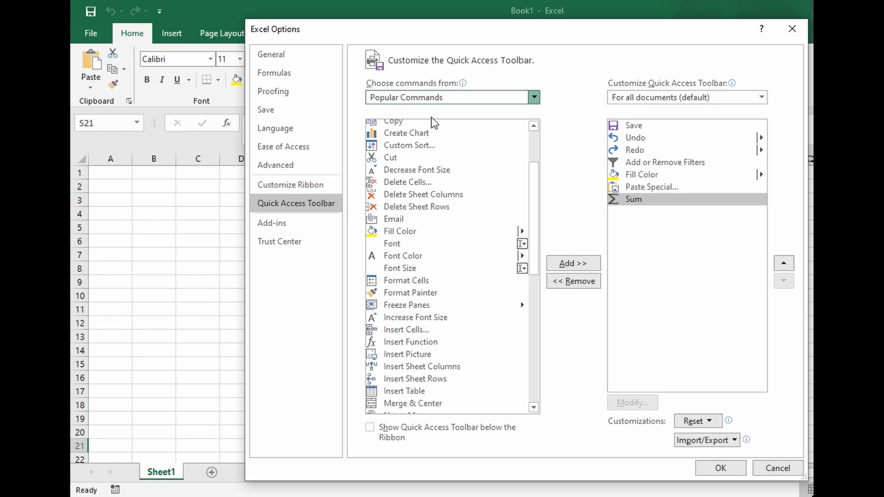
pyautogui.click(437, 99)
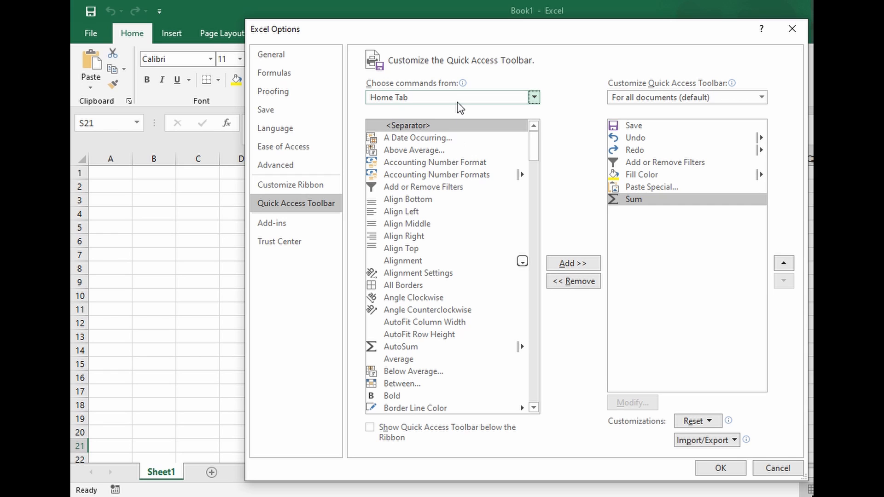
pyautogui.scroll(-2, 484, 258)
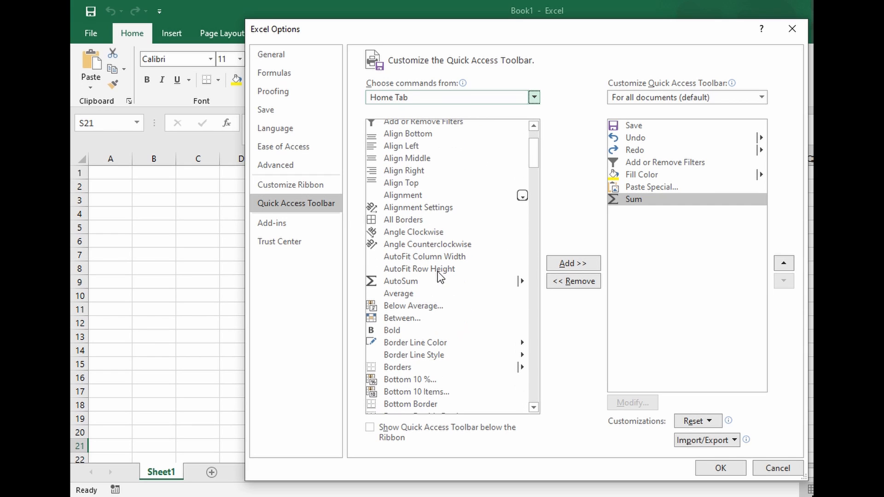
pyautogui.click(420, 100)
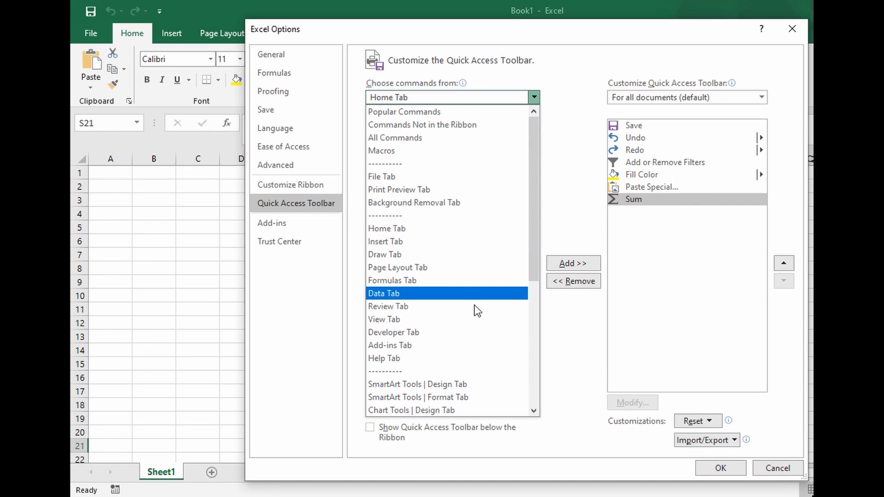
pyautogui.click(445, 359)
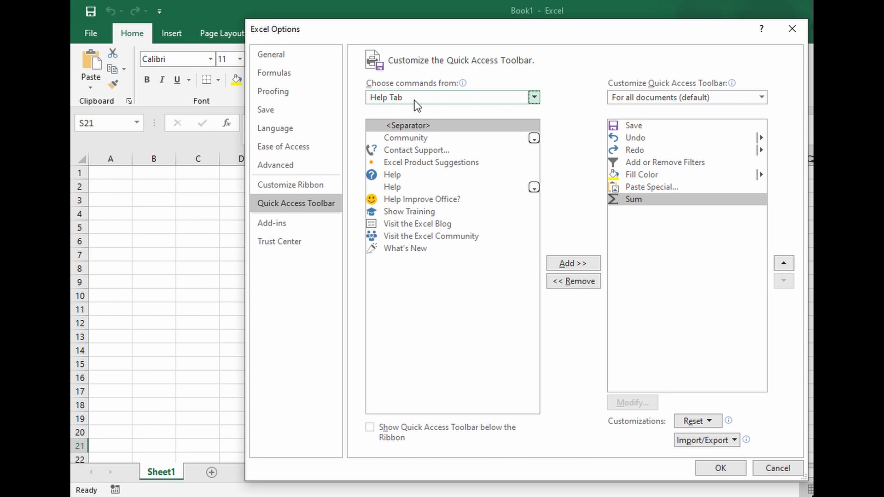
# Add the All Borders command from All Commands to the Quick Access Toolbar list.
pyautogui.click(415, 101)
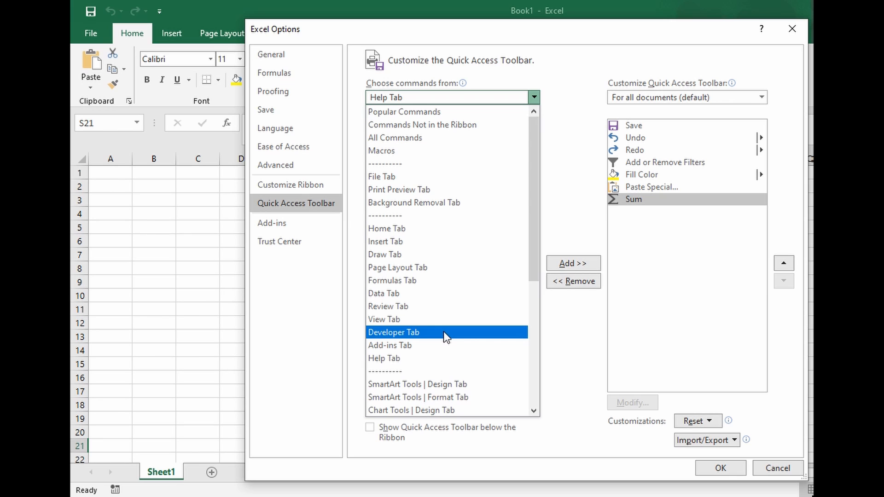
pyautogui.click(425, 140)
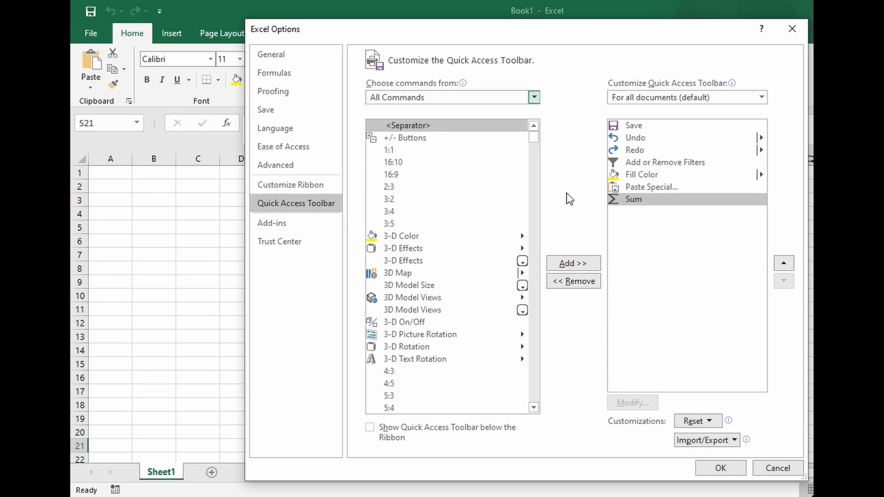
pyautogui.scroll(-4, 467, 252)
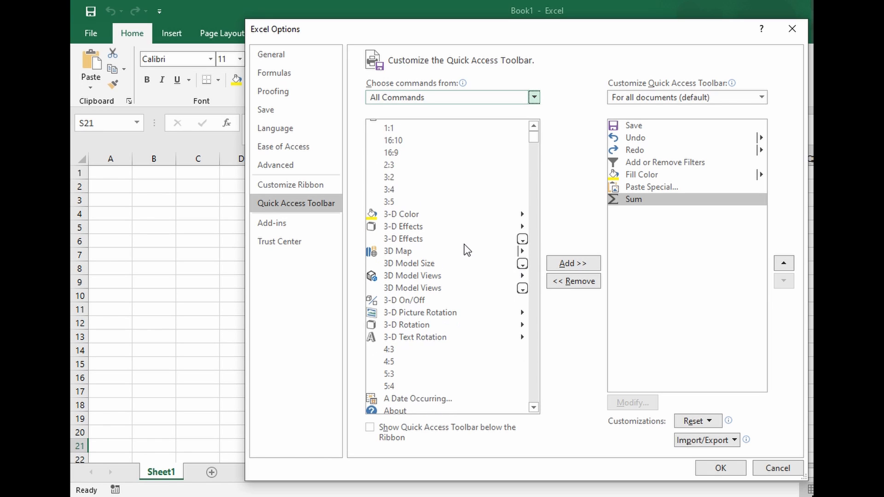
pyautogui.scroll(-4, 463, 244)
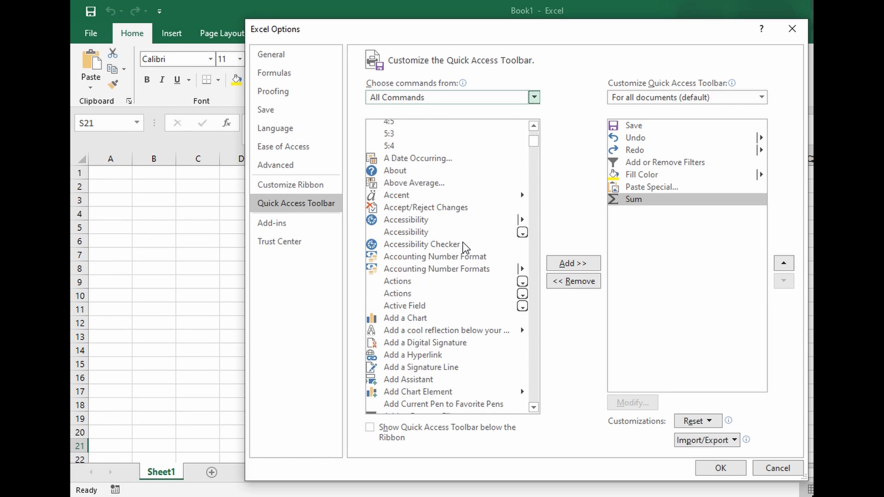
pyautogui.scroll(-4, 463, 244)
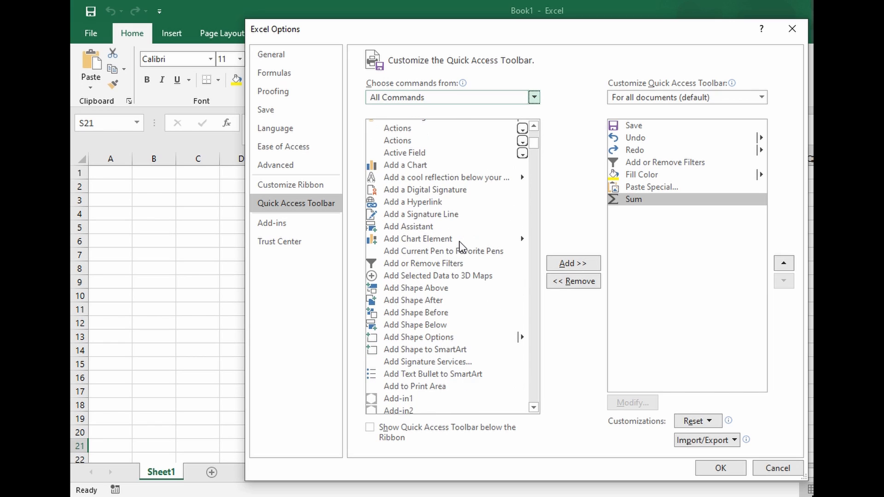
pyautogui.scroll(-4, 461, 245)
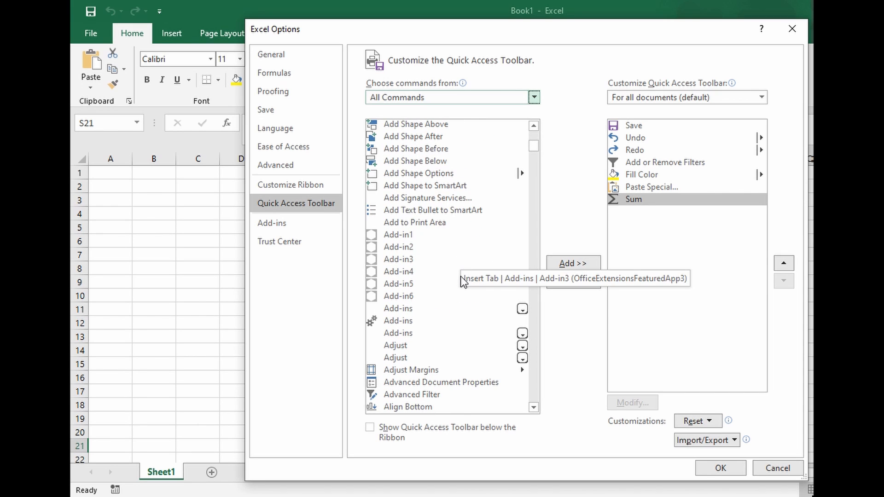
pyautogui.scroll(-1, 460, 363)
pyautogui.scroll(-5, 462, 364)
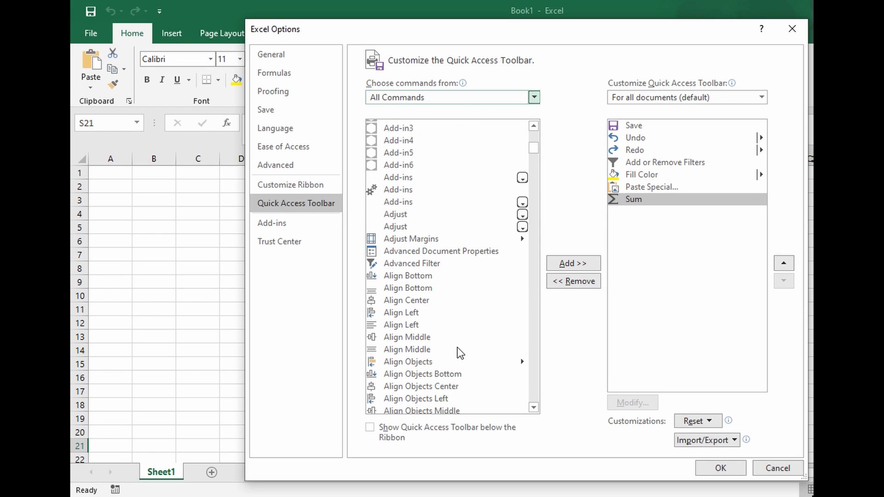
pyautogui.scroll(-3, 452, 333)
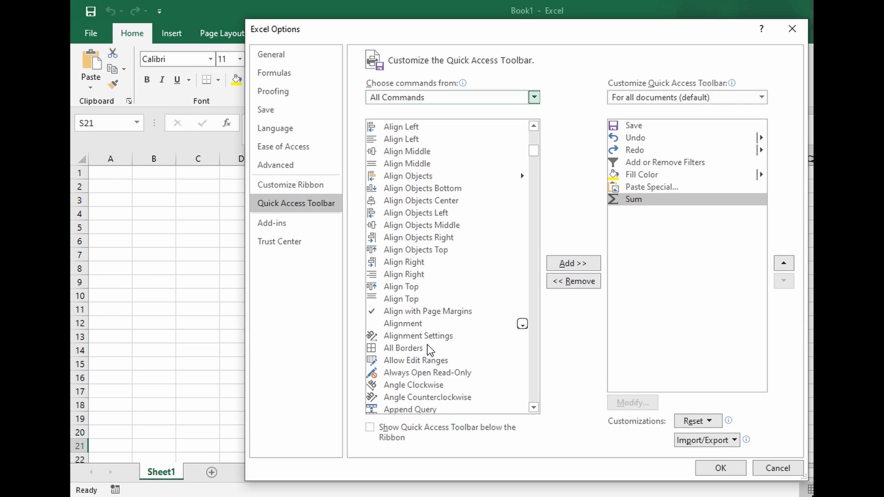
pyautogui.click(429, 349)
pyautogui.click(573, 264)
# Add the File Path command from All Commands to the Quick Access Toolbar list and apply the customization.
pyautogui.scroll(-3, 475, 361)
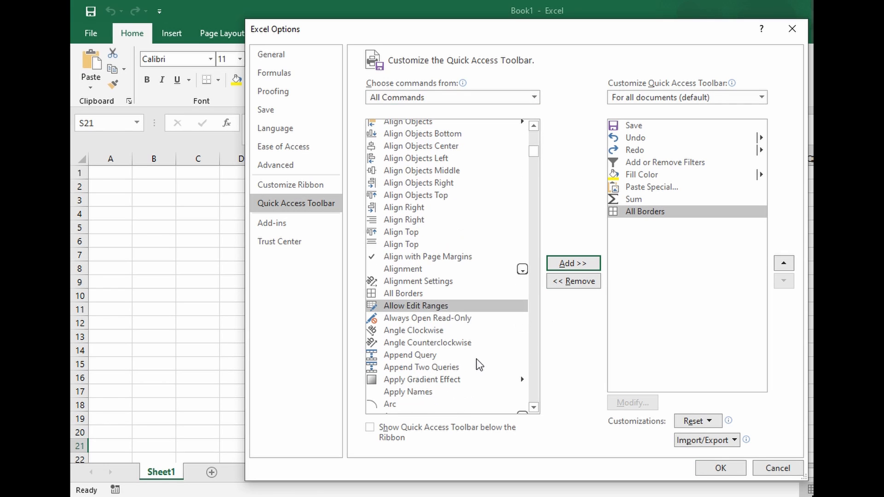
pyautogui.scroll(-6, 477, 361)
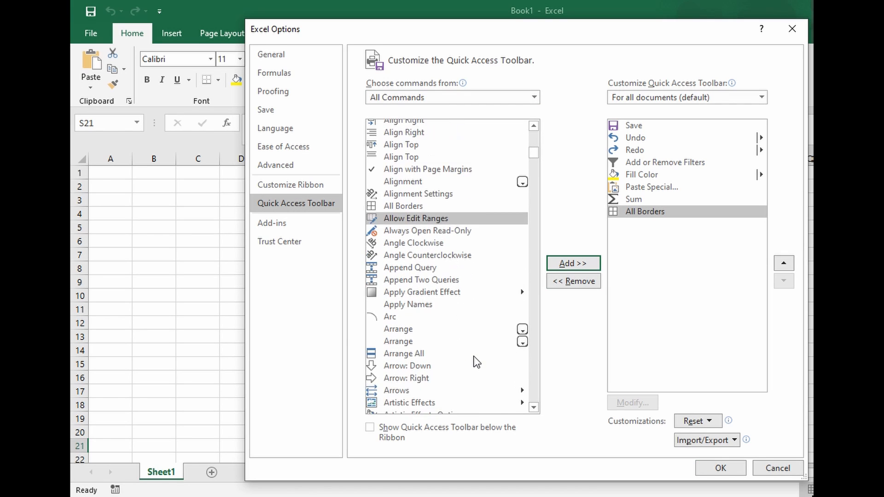
pyautogui.scroll(-3, 474, 355)
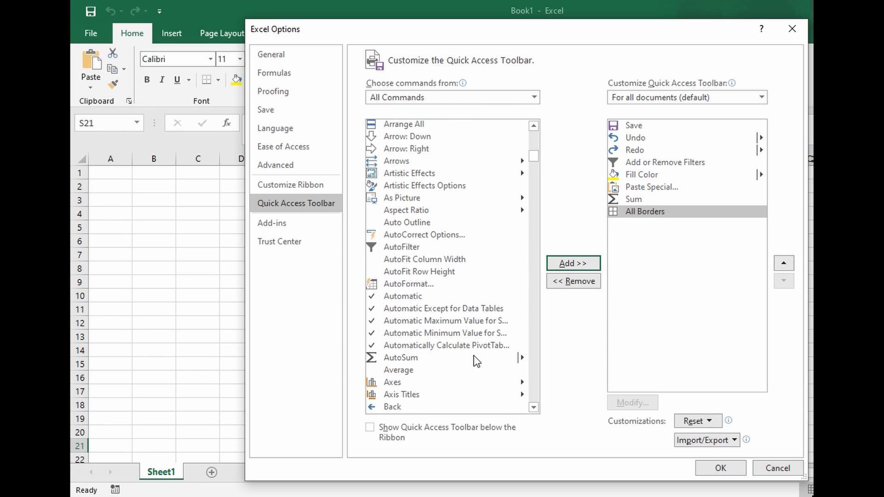
pyautogui.scroll(-2, 436, 312)
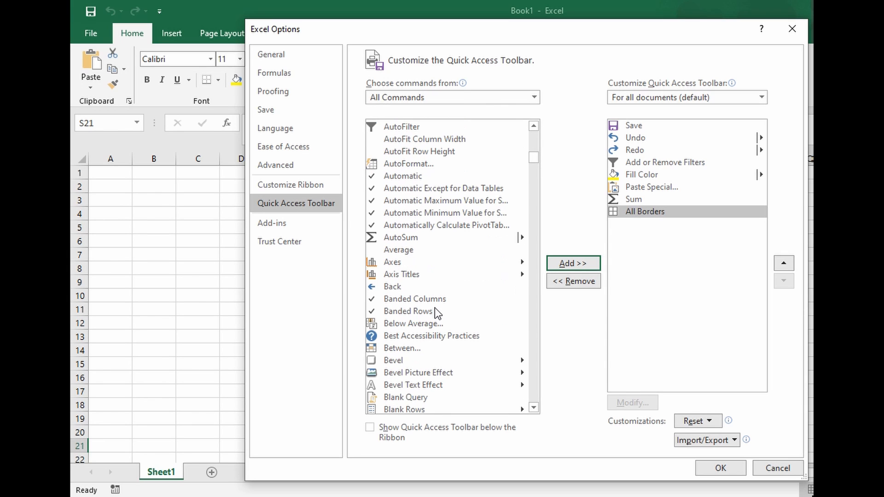
pyautogui.moveTo(534, 156); pyautogui.dragTo(533, 186)
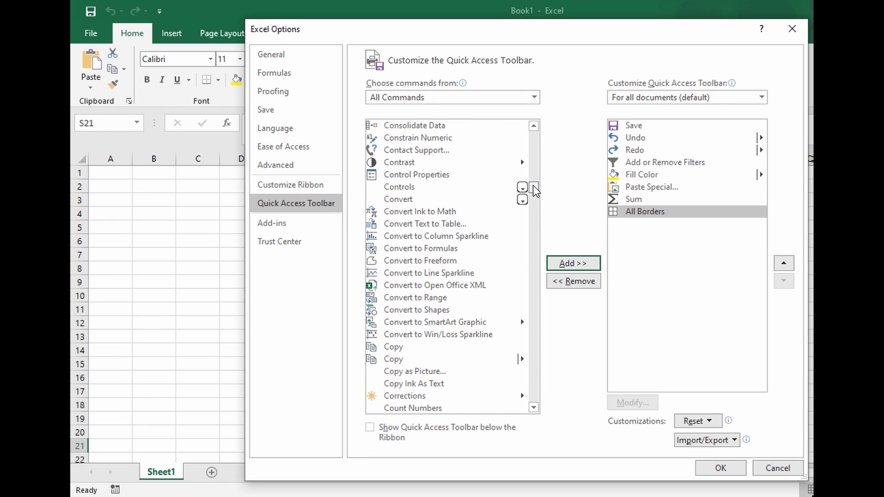
pyautogui.moveTo(533, 186); pyautogui.dragTo(533, 198)
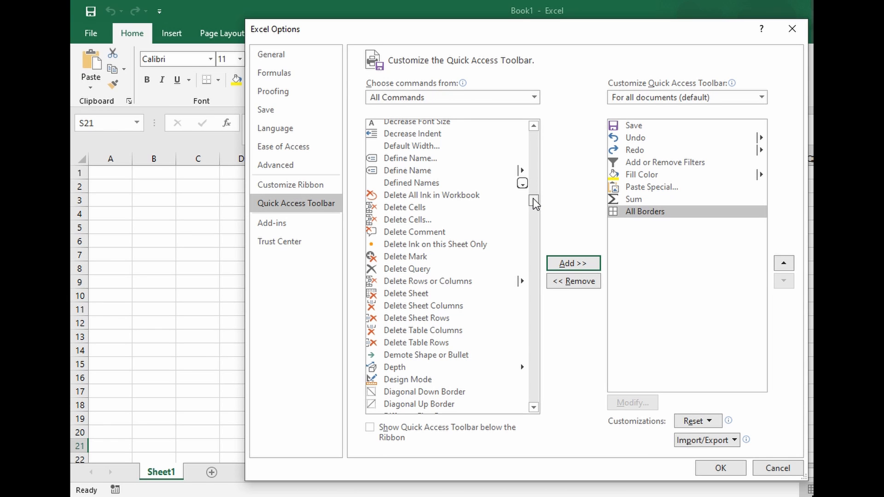
pyautogui.moveTo(533, 201); pyautogui.dragTo(538, 227)
pyautogui.click(433, 211)
pyautogui.click(573, 264)
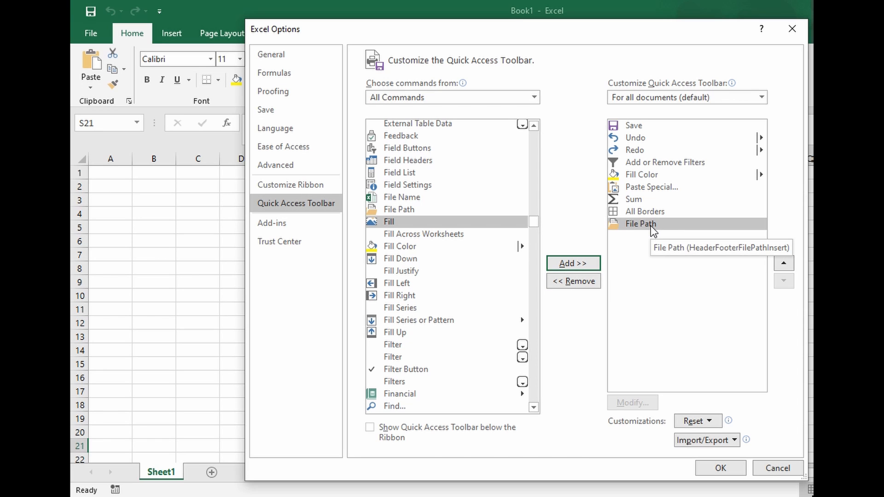
pyautogui.click(719, 477)
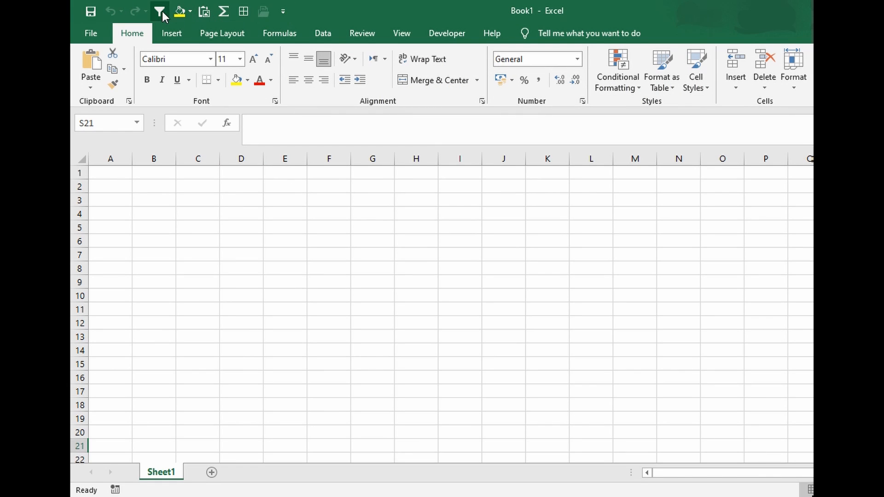
# Enter the headers a and b in cells B4 and C4, with the values 1 and 2 beneath them in B5 and C5.
pyautogui.click(153, 211)
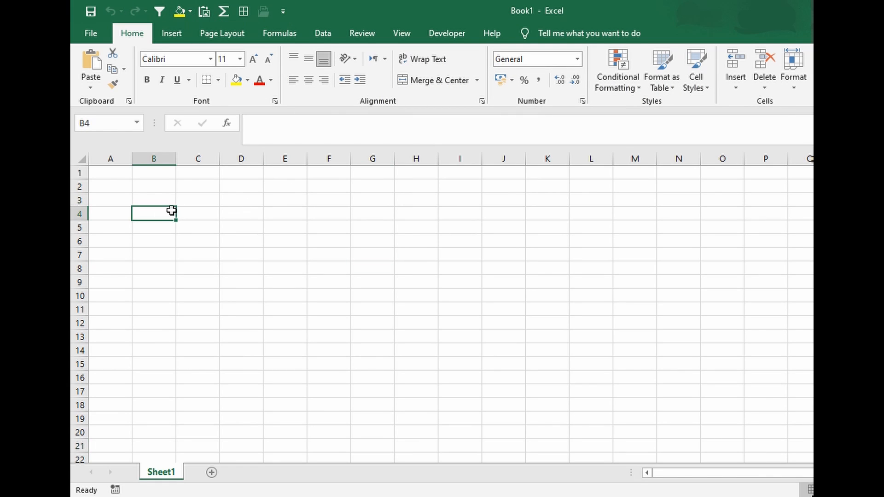
pyautogui.write('a')
pyautogui.press('Tab')
pyautogui.write('b')
pyautogui.press('Return')
pyautogui.write('1')
pyautogui.click(211, 228)
pyautogui.write('2')
pyautogui.press('Return')
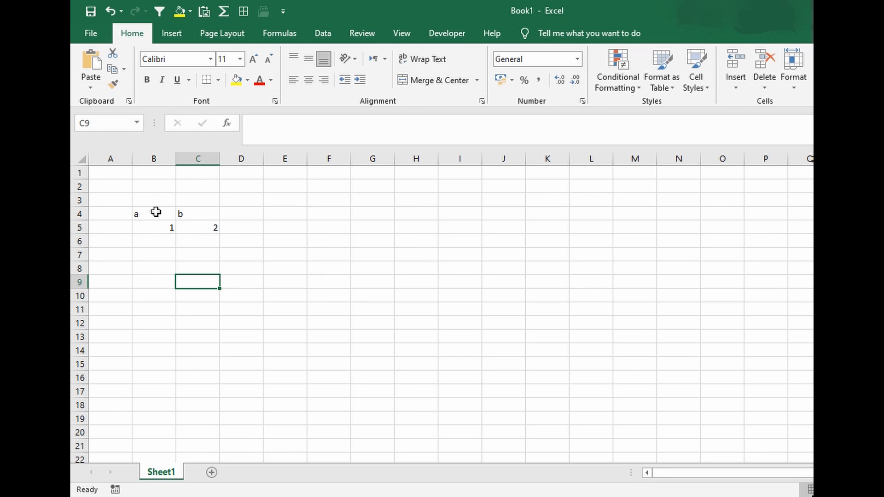
# Add filters to the a and b header cells in row 4 using the Quick Access Toolbar command.
pyautogui.click(157, 213)
pyautogui.moveTo(173, 213); pyautogui.dragTo(182, 214)
pyautogui.click(159, 214)
pyautogui.click(160, 11)
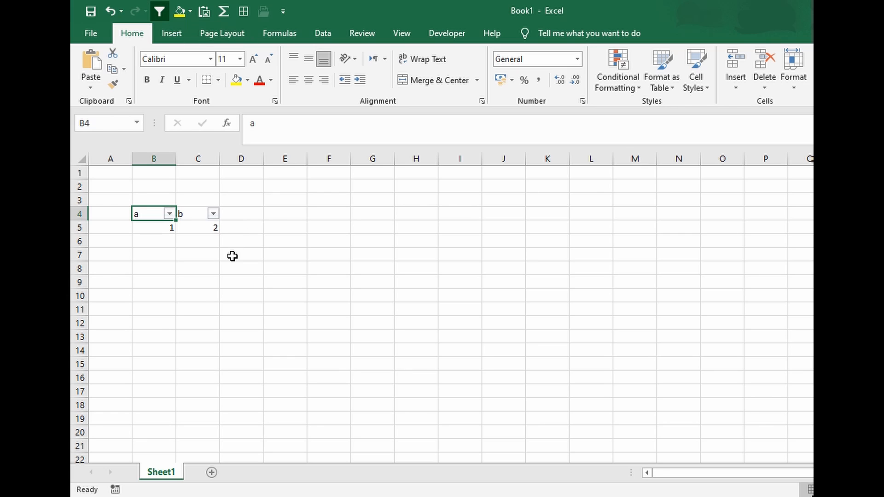
# Fill header cell C4 with yellow using the Quick Access Toolbar's Fill Color command.
pyautogui.click(240, 281)
pyautogui.click(191, 211)
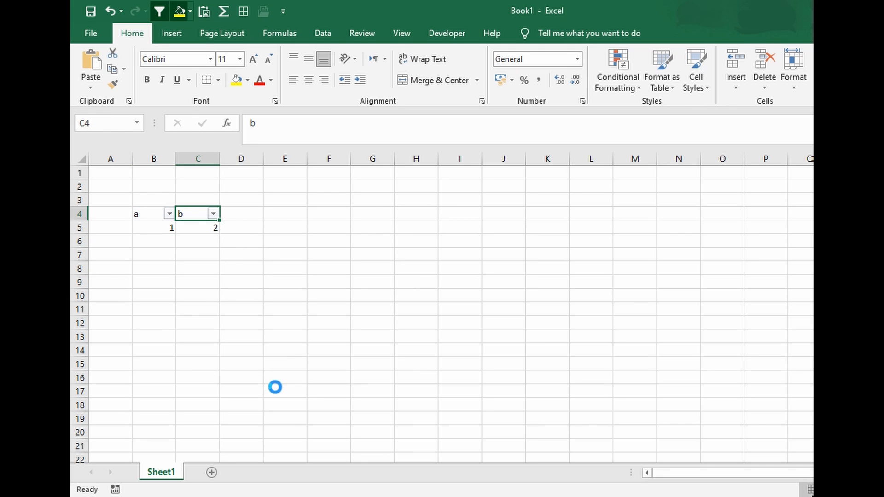
pyautogui.click(179, 11)
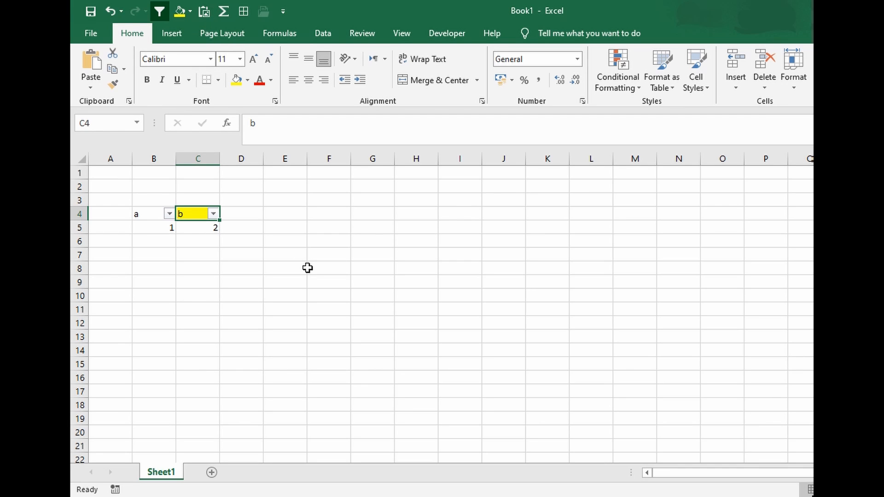
# Copy cell C4 and paste only its value into cell E4 with the Quick Access Toolbar's Paste Special command.
pyautogui.hotkey('ctrl', 'c')
pyautogui.click(286, 210)
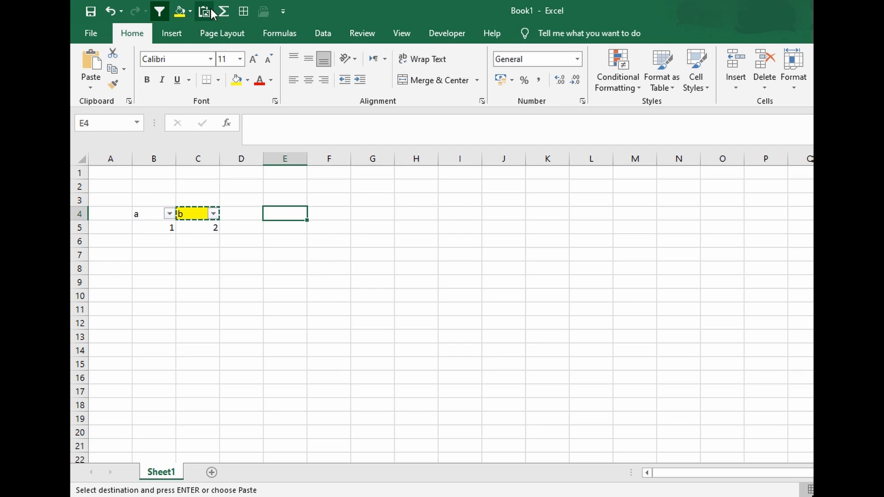
pyautogui.click(190, 11)
pyautogui.click(170, 19)
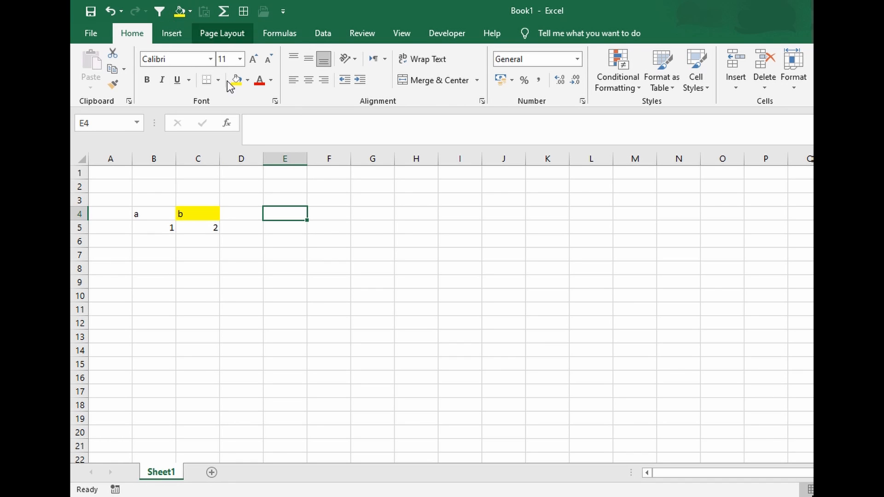
pyautogui.click(204, 11)
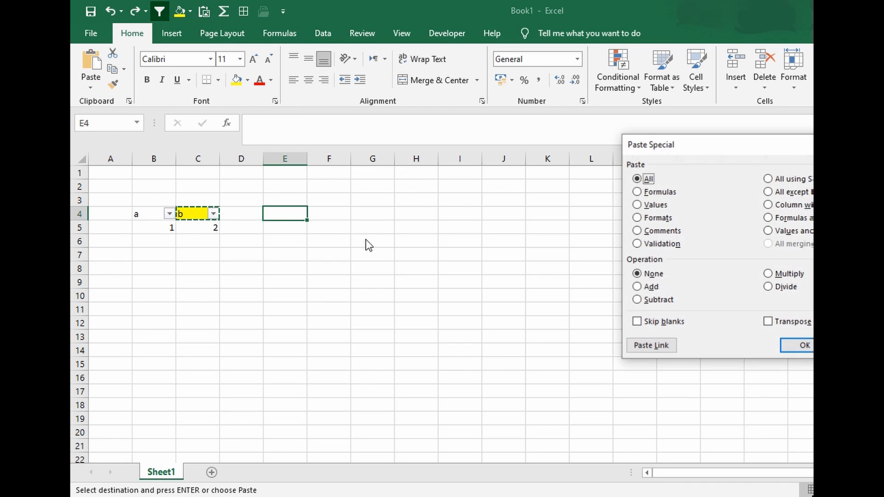
pyautogui.click(653, 205)
pyautogui.click(796, 345)
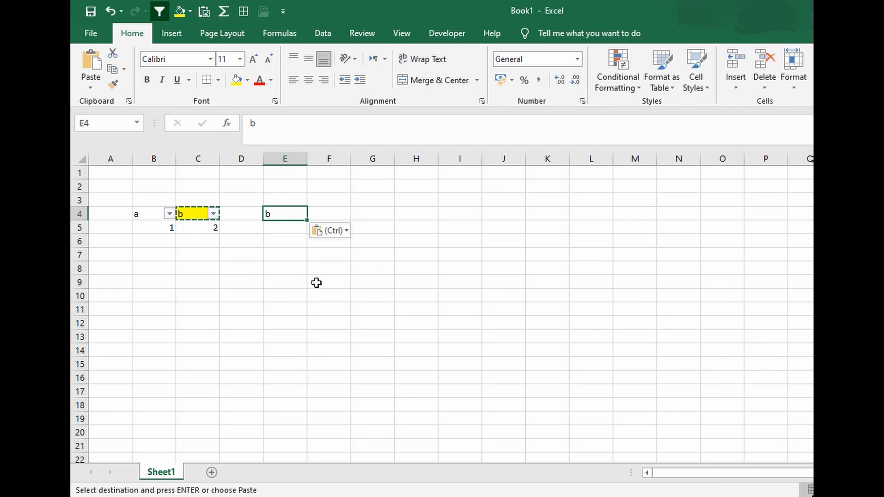
# Sum B5:C5 in cell D5 using the Quick Access Toolbar's Sum command.
pyautogui.moveTo(160, 229); pyautogui.dragTo(202, 235)
pyautogui.click(243, 229)
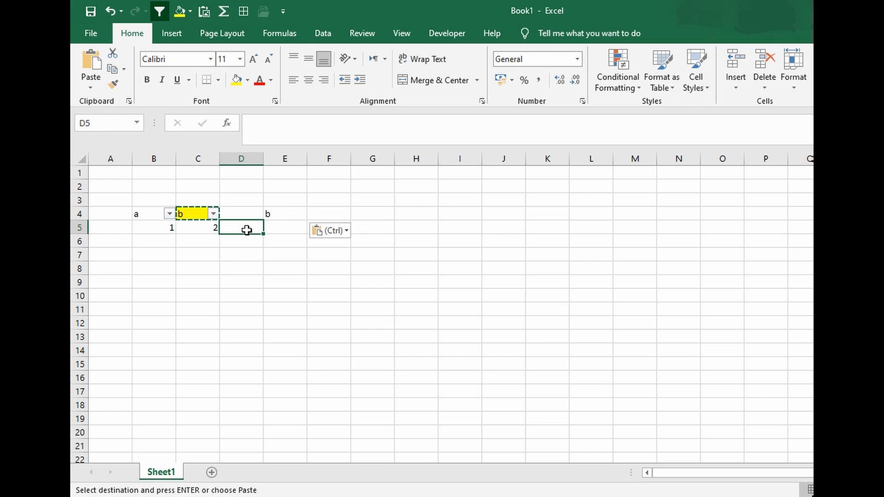
pyautogui.click(225, 11)
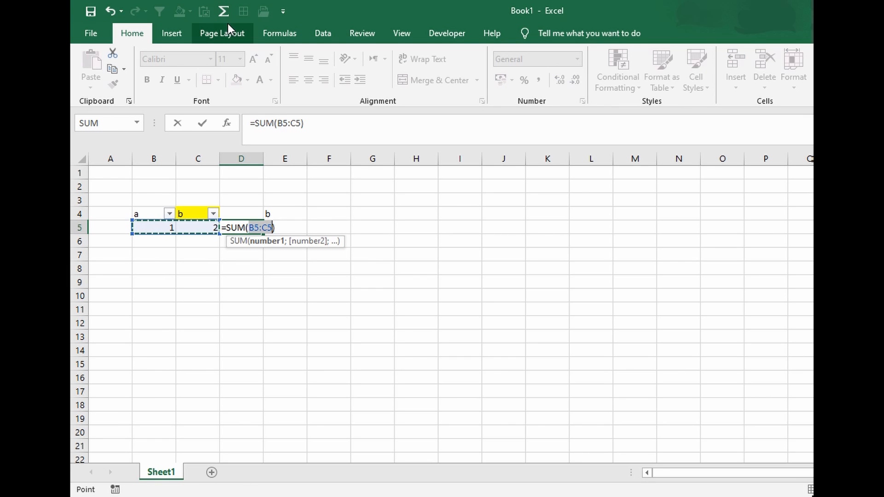
pyautogui.press('Return')
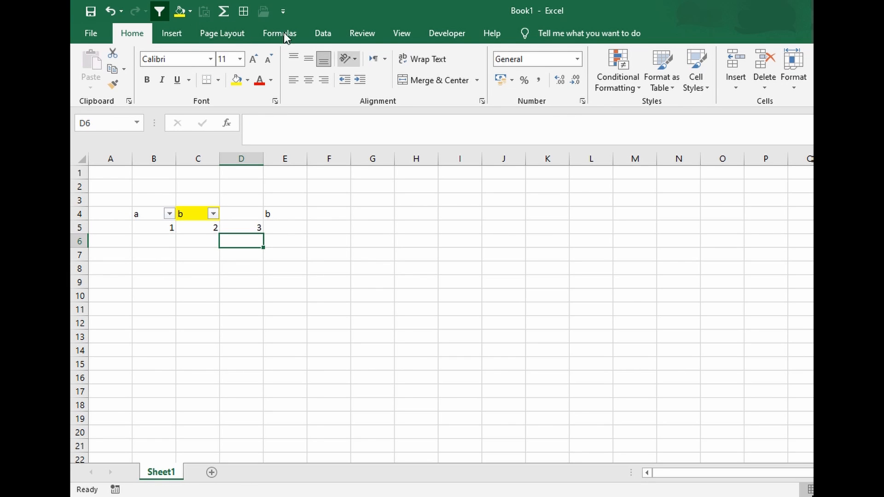
# Apply All Borders to the range B4:C5 using the Quick Access Toolbar command.
pyautogui.moveTo(147, 221); pyautogui.dragTo(166, 229)
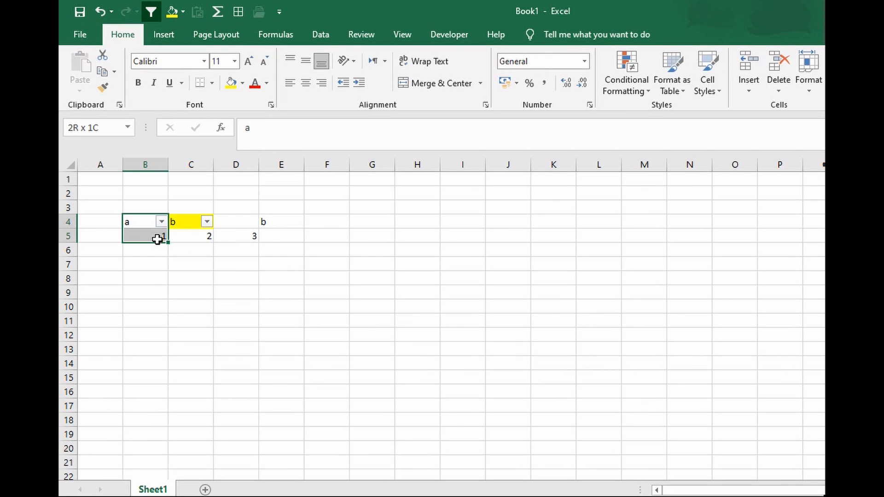
pyautogui.moveTo(158, 239); pyautogui.dragTo(184, 239)
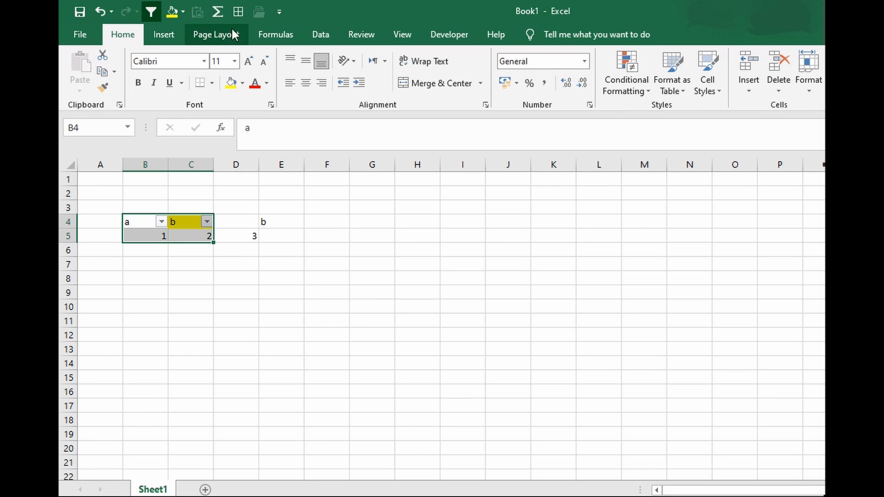
pyautogui.click(238, 11)
pyautogui.click(280, 292)
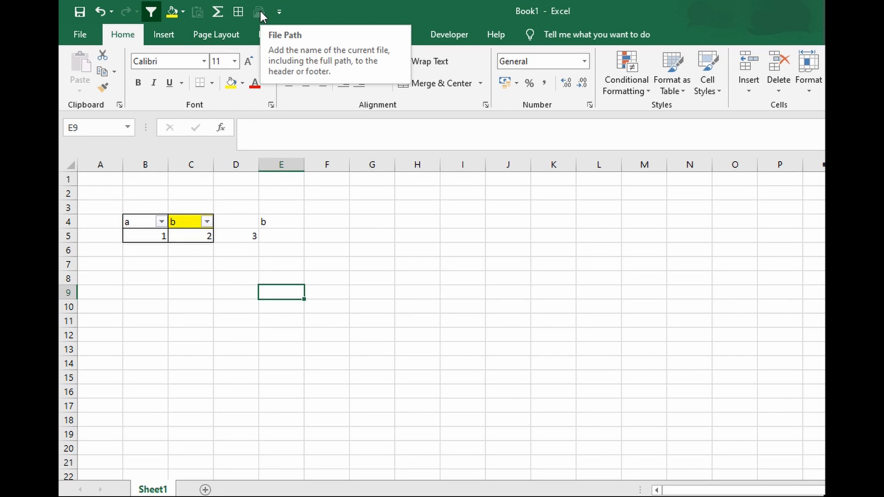
pyautogui.click(281, 12)
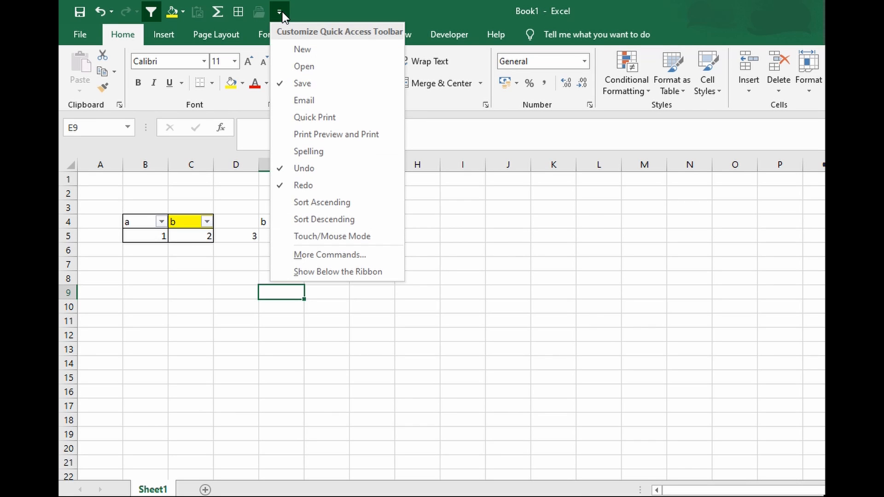
pyautogui.click(333, 13)
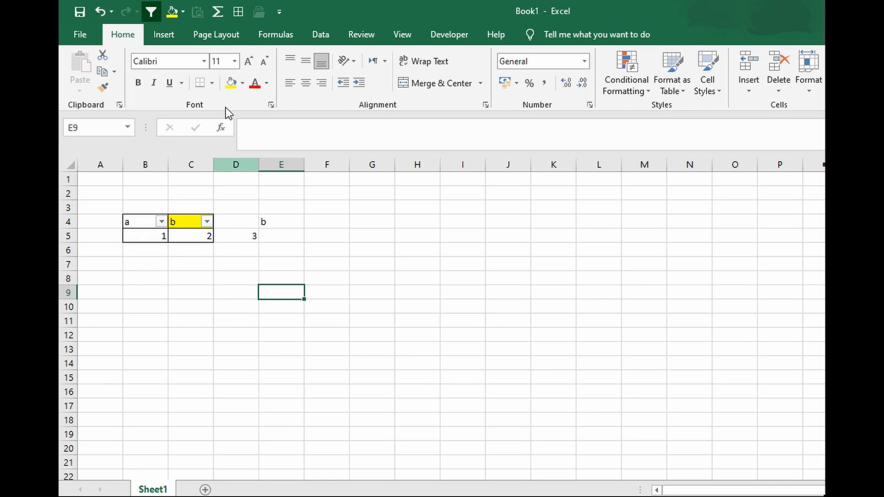
pyautogui.click(316, 36)
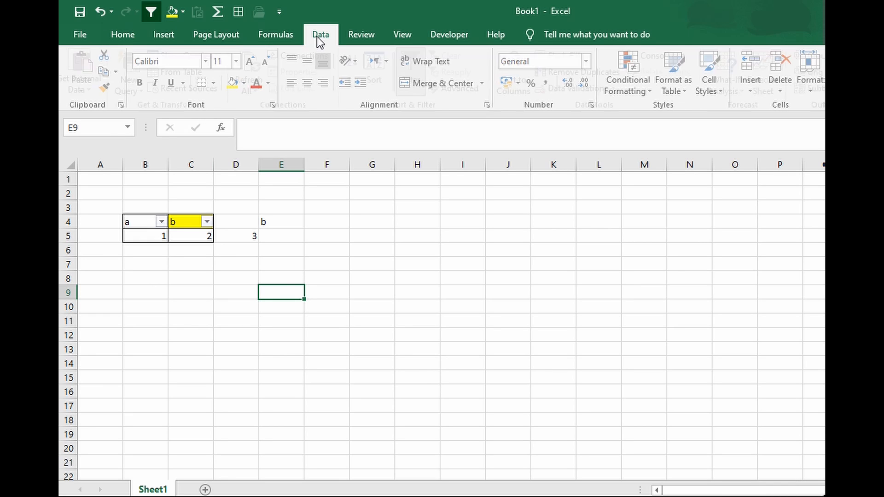
pyautogui.click(283, 37)
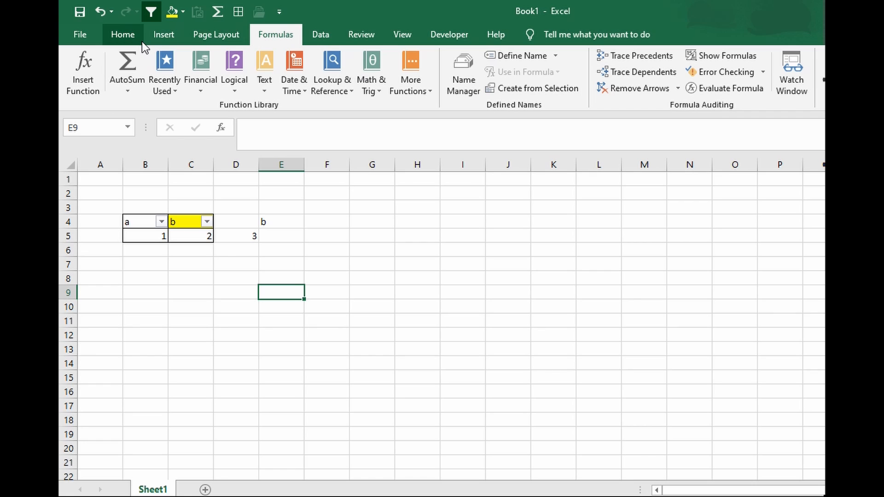